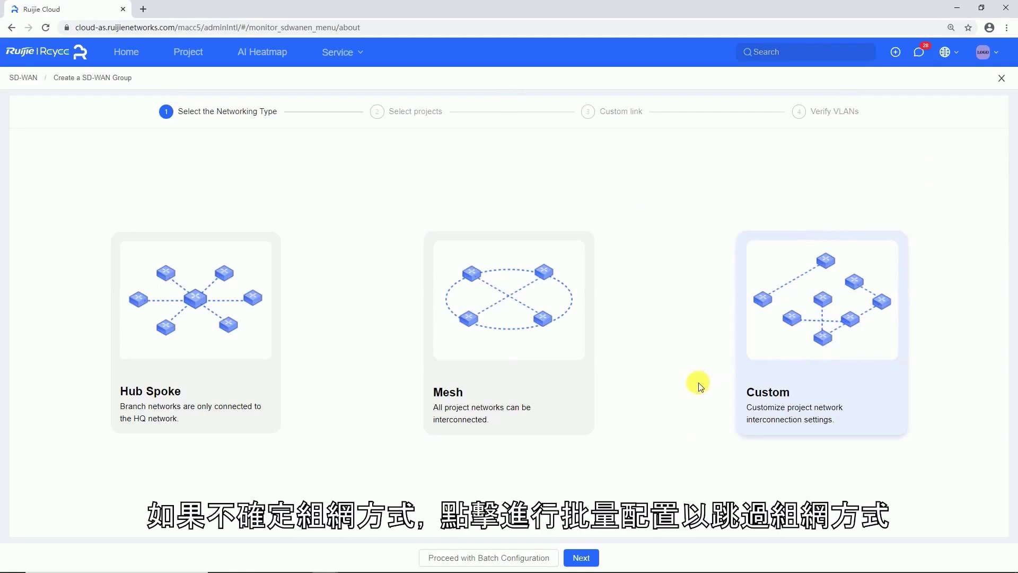
# Skip the networking type with batch configuration and create an SD-WAN group from the pre-configuration1 and pre-configuration2 projects.
pyautogui.click(447, 557)
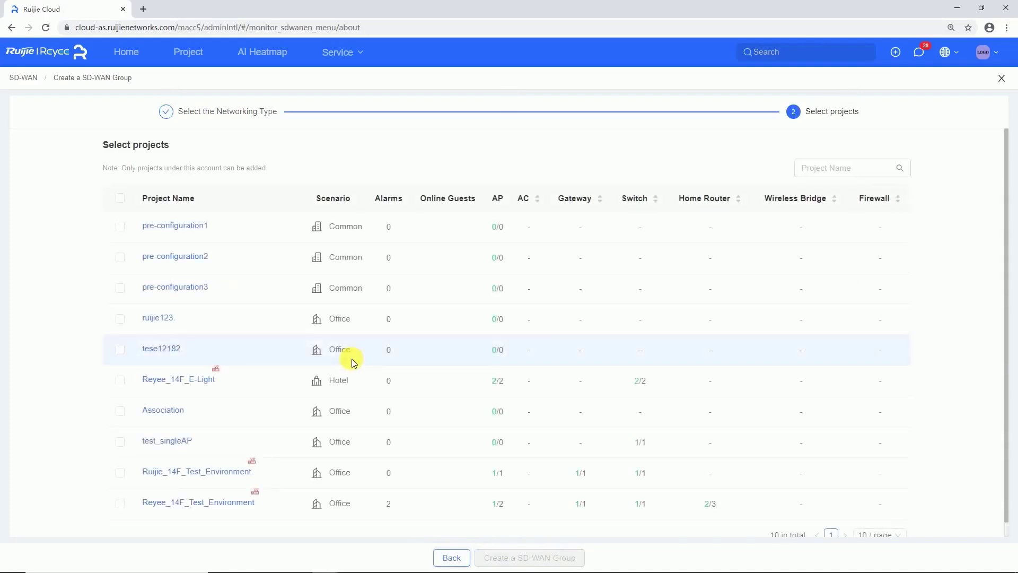
pyautogui.click(120, 226)
pyautogui.click(120, 257)
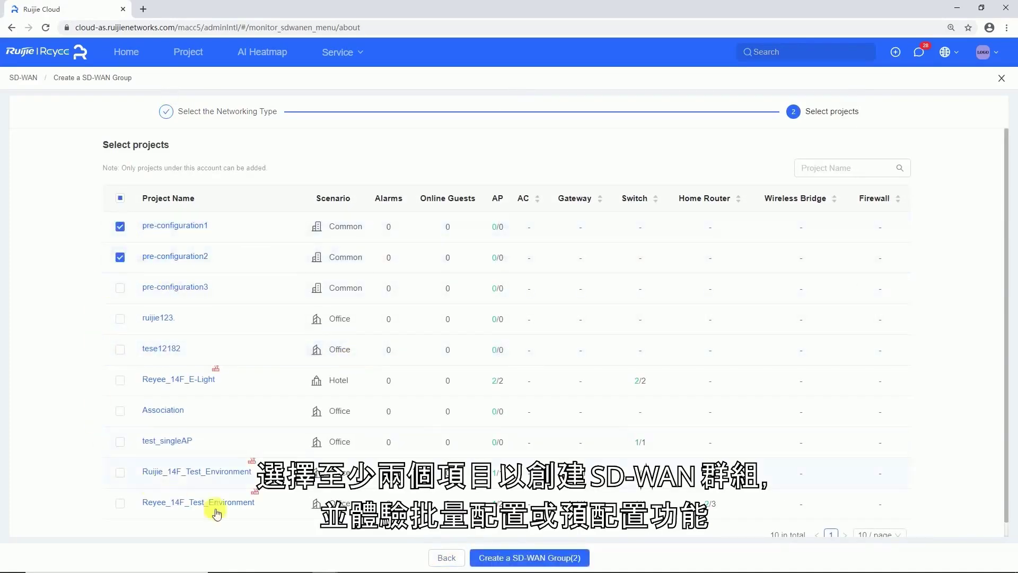
pyautogui.click(504, 558)
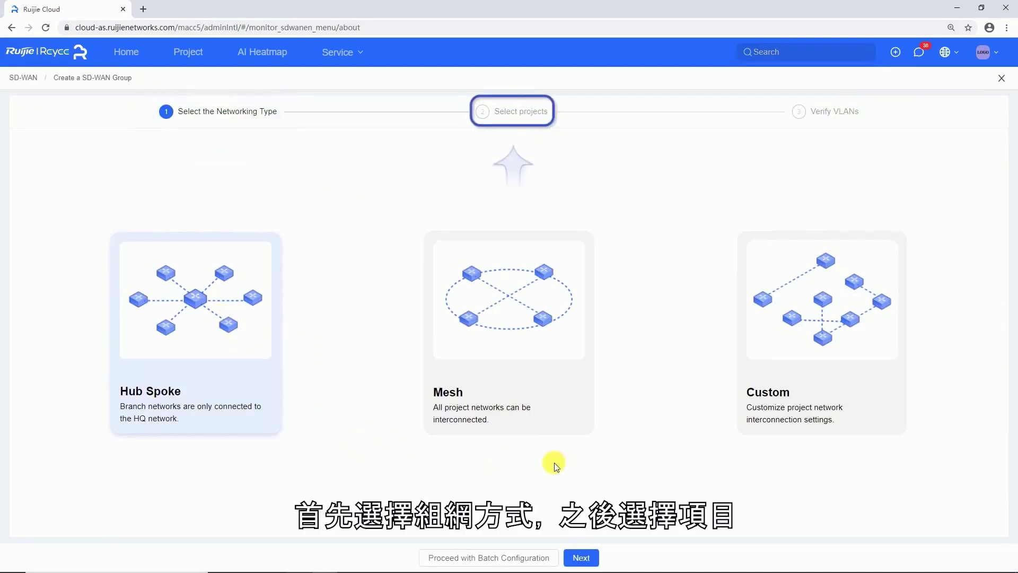
# Use the Hub Spoke networking type with SD-WAN_HQ as the HQ project and SD-WAN_Branch1 and SD-WAN_Branch2 as branch projects.
pyautogui.click(802, 345)
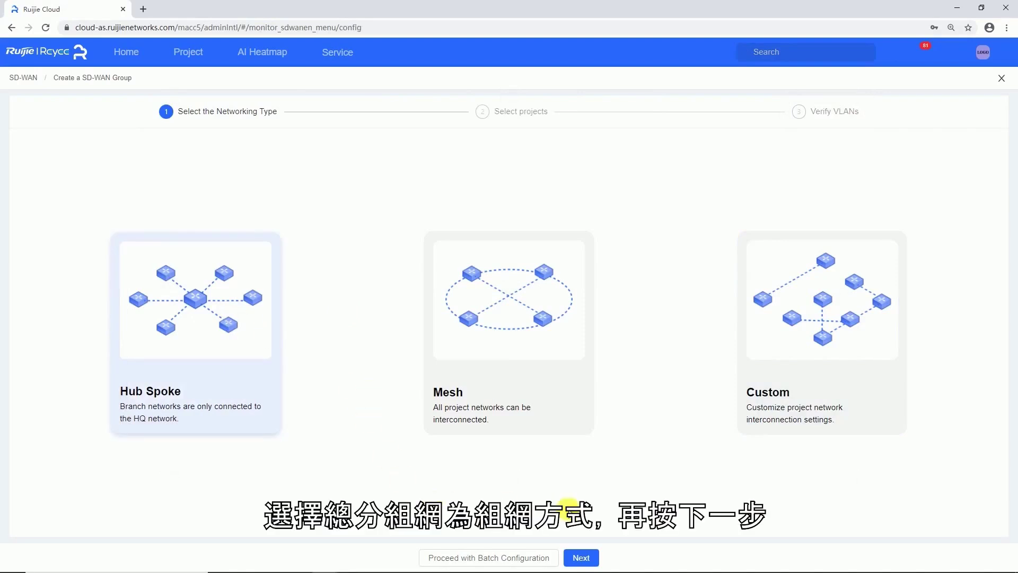
pyautogui.click(583, 557)
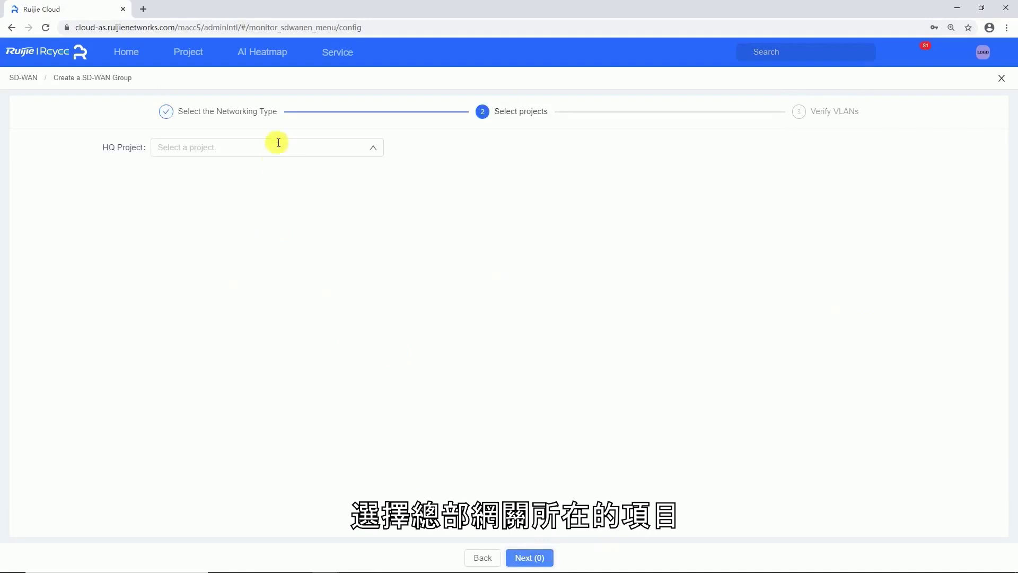
pyautogui.click(271, 147)
pyautogui.click(201, 183)
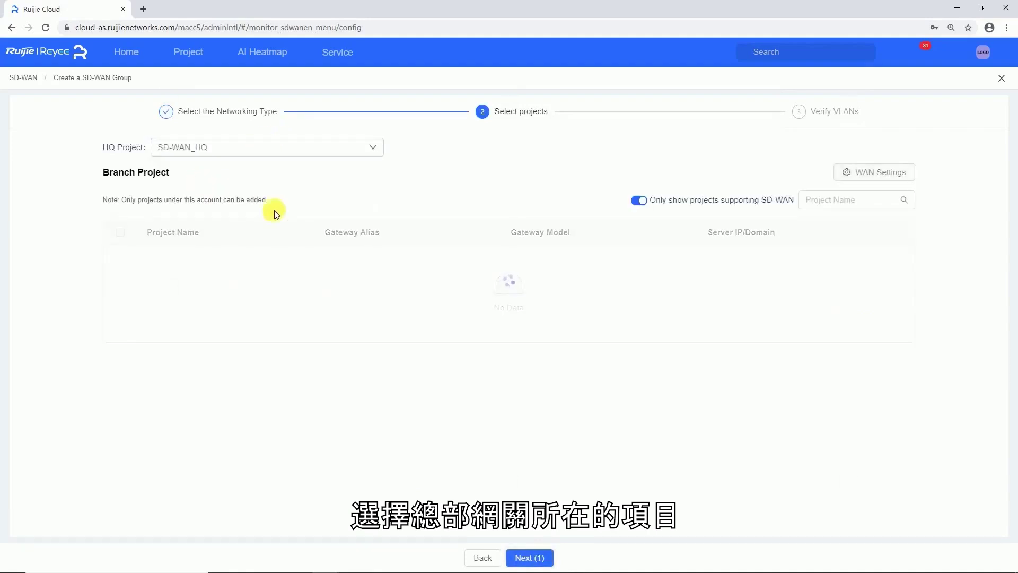
pyautogui.click(120, 315)
pyautogui.click(120, 385)
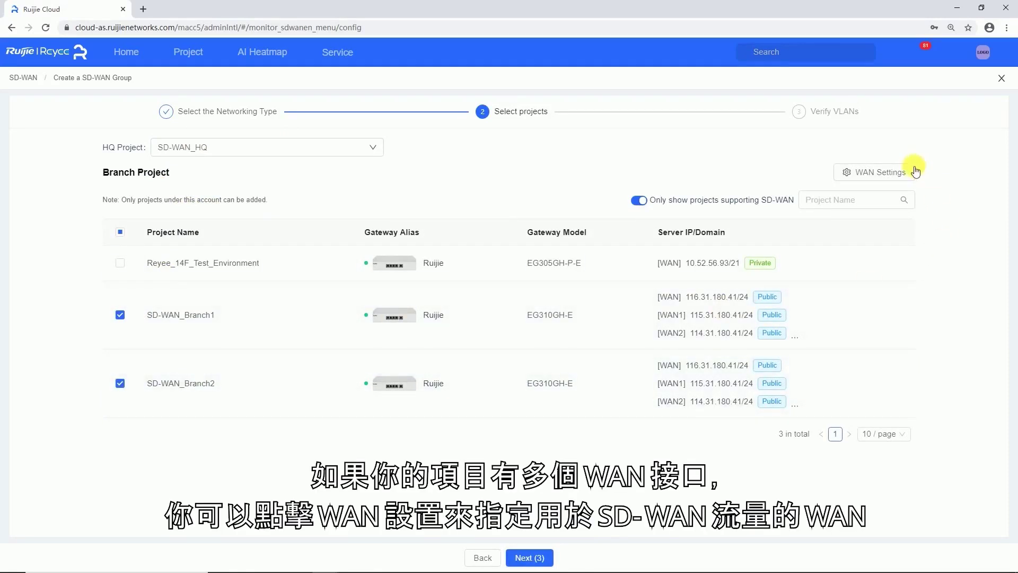
# Try setting SD-WAN_HQ's tunnel access ports to WAN and WAN1 with the Auto WAN policy, and discard the WAN port settings.
pyautogui.click(885, 173)
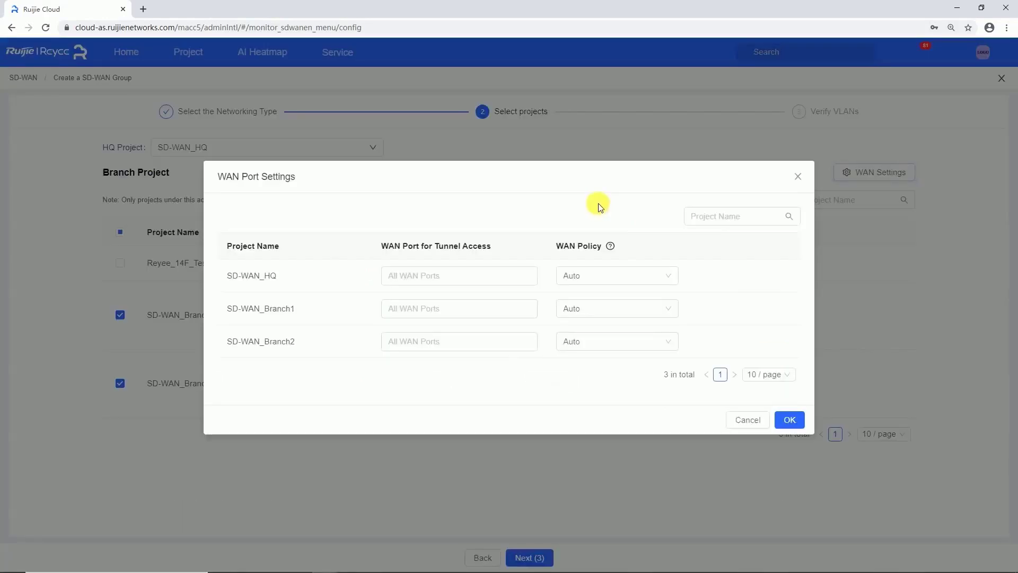
pyautogui.click(478, 271)
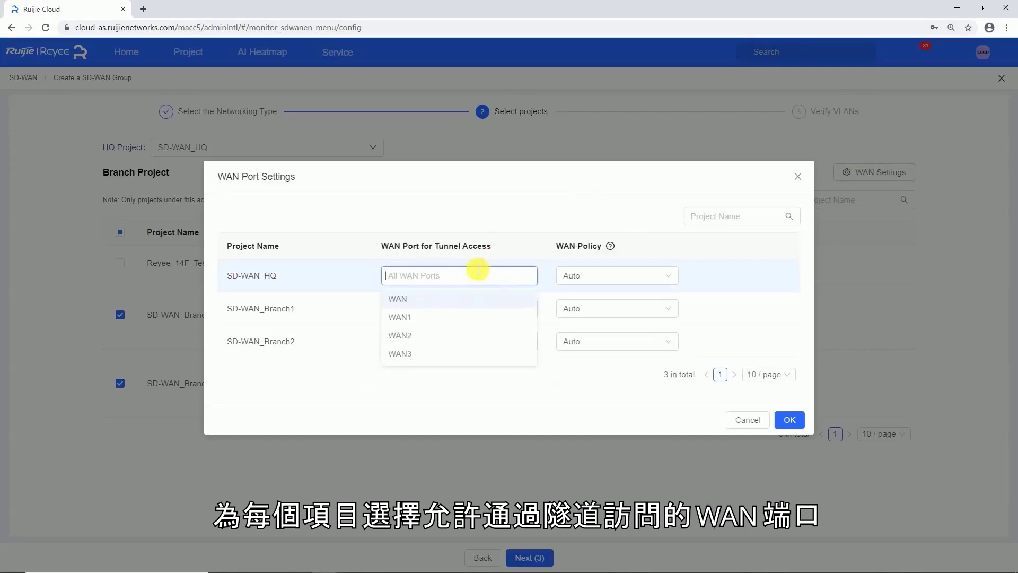
pyautogui.click(403, 318)
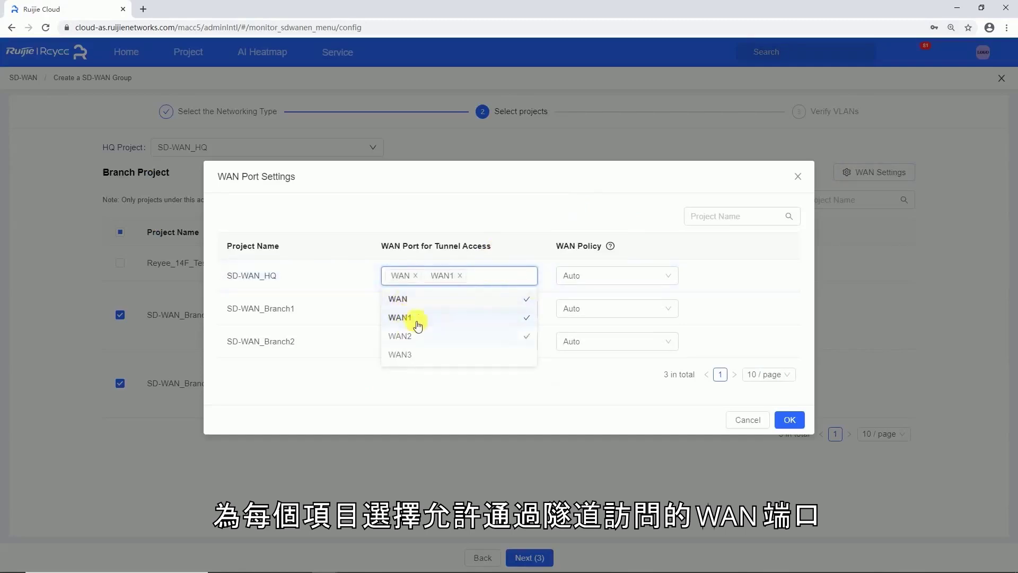
pyautogui.click(528, 258)
pyautogui.click(585, 277)
pyautogui.click(621, 297)
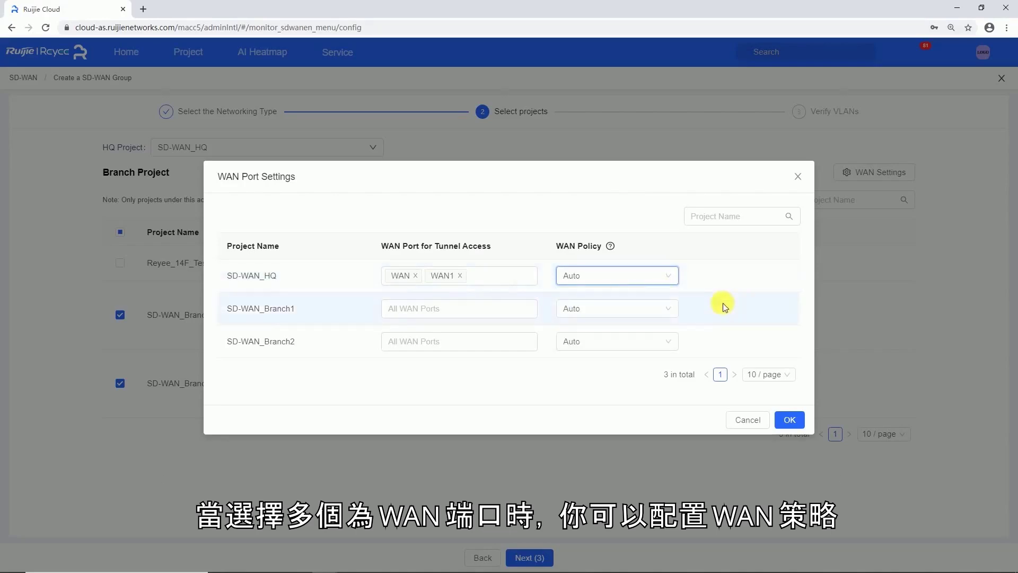
pyautogui.click(748, 420)
# Add VLAN60 to SD-WAN_Branch1 with VLAN ID 60, IPs assigned from the core switch and gateway 192.168.60.1/255.255.255.0, and create the SD-WAN group.
pyautogui.click(531, 558)
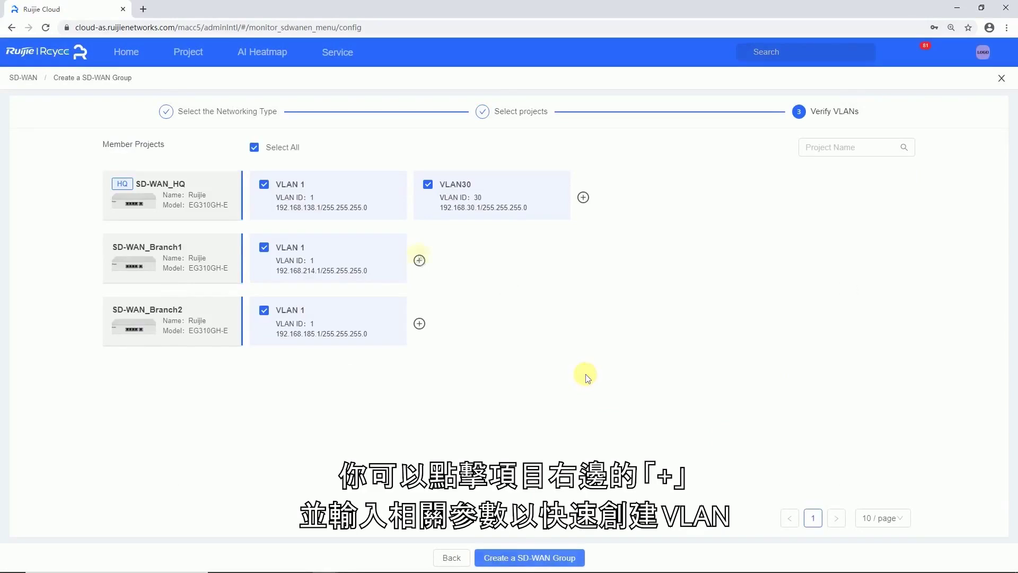
pyautogui.click(419, 260)
pyautogui.click(489, 294)
pyautogui.click(387, 332)
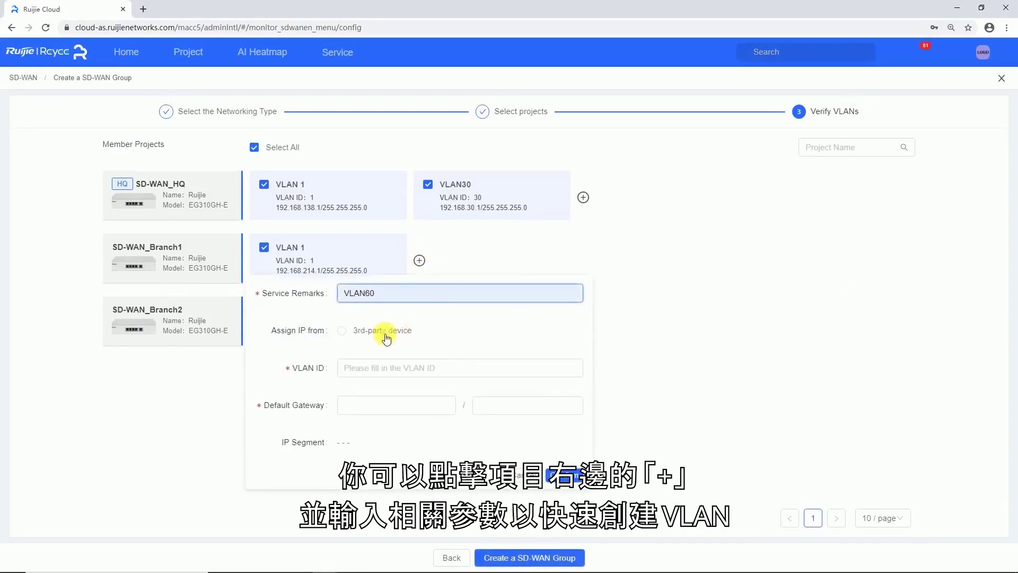
pyautogui.click(393, 387)
pyautogui.click(393, 432)
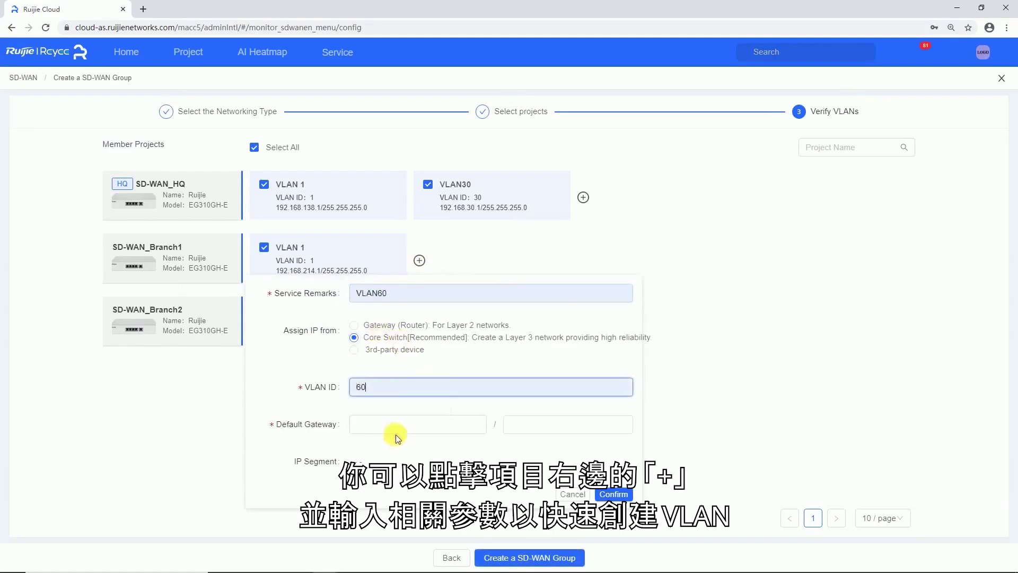
pyautogui.click(615, 494)
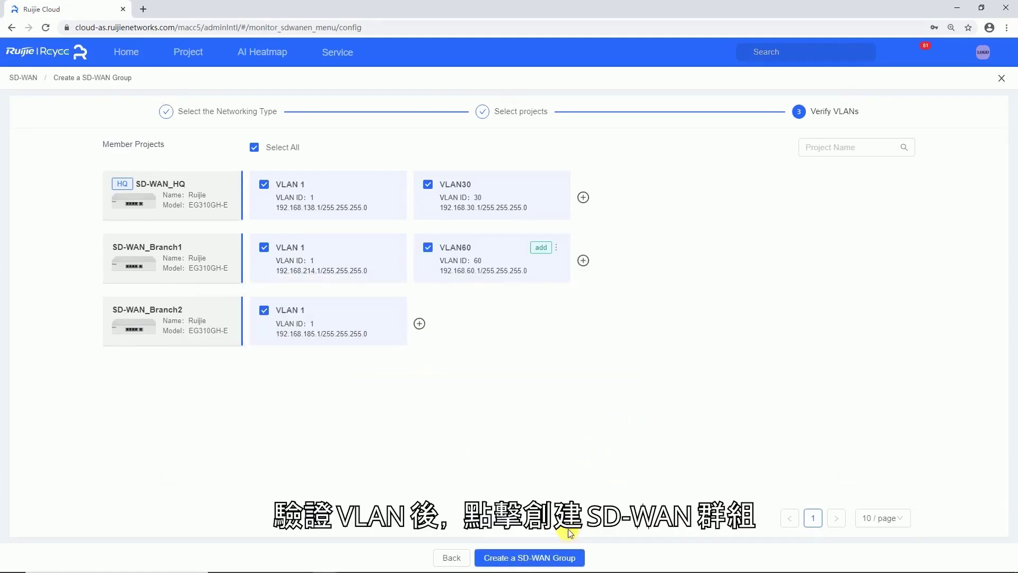
pyautogui.click(557, 549)
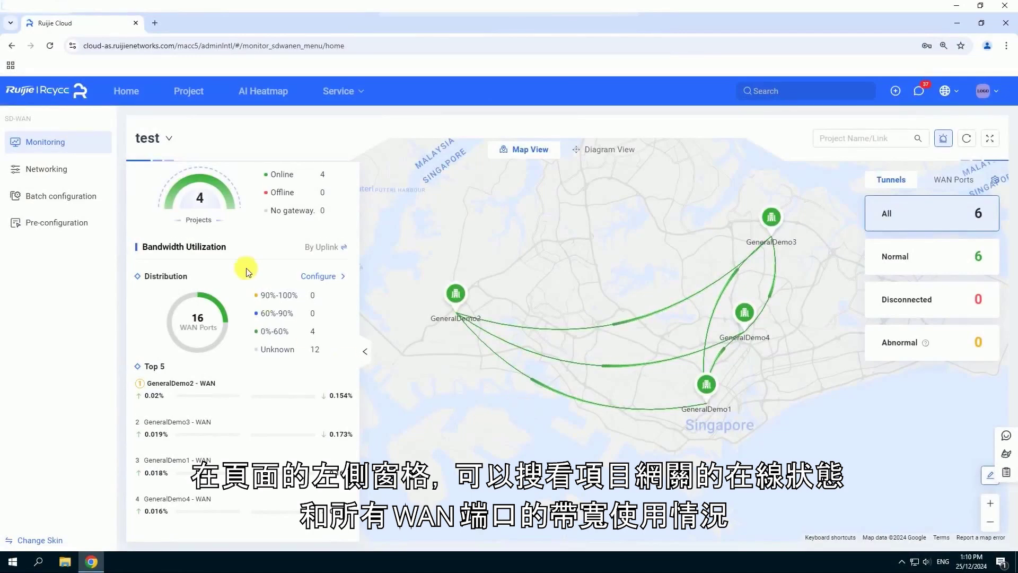
# Review the member projects' status and bandwidth utilization, and inspect the bandwidth threshold settings of GeneralDemo1's WAN1 port without saving.
pyautogui.scroll(1, 245, 268)
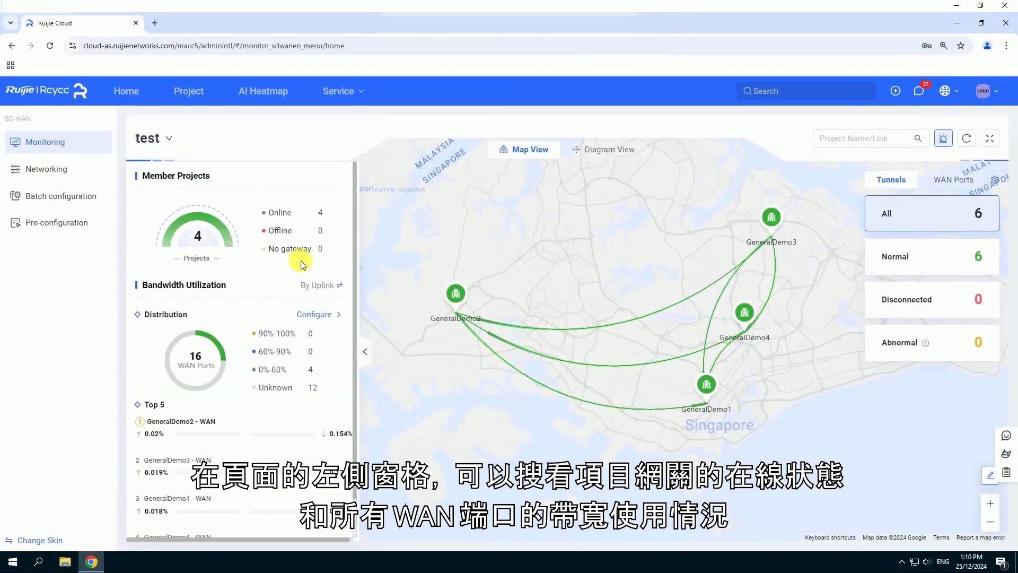
pyautogui.scroll(-1, 283, 395)
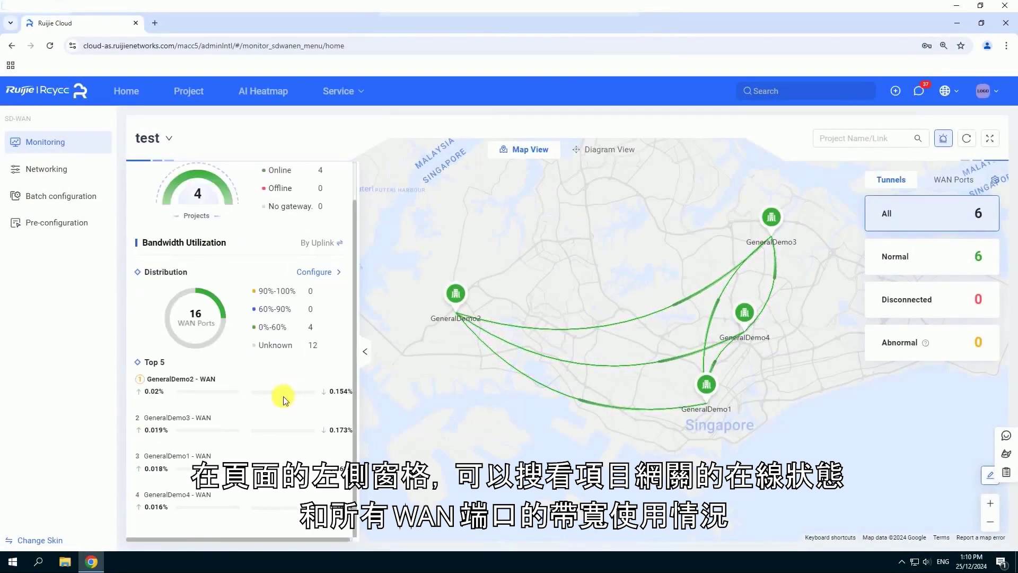
pyautogui.click(320, 277)
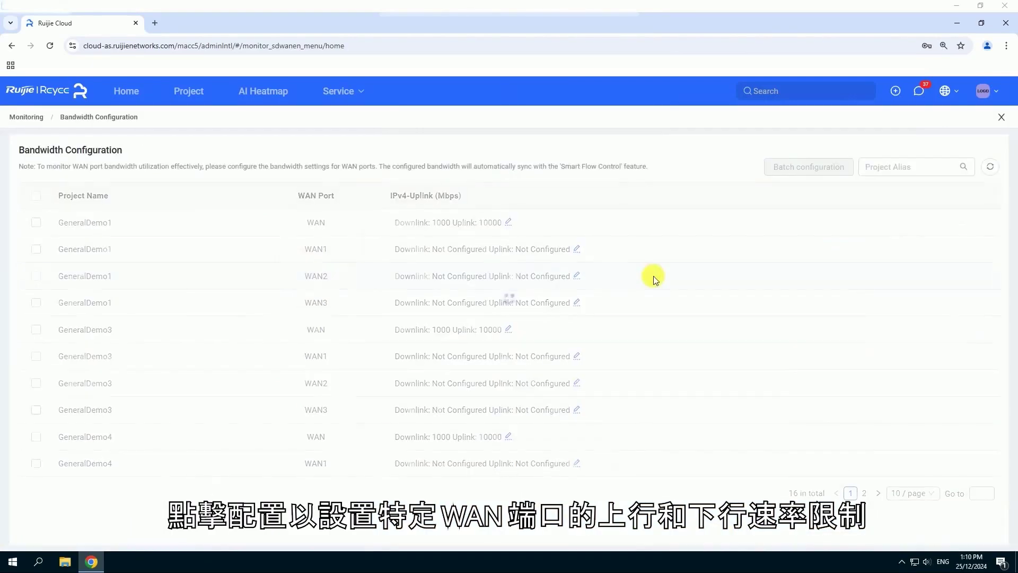
pyautogui.click(576, 250)
pyautogui.click(530, 299)
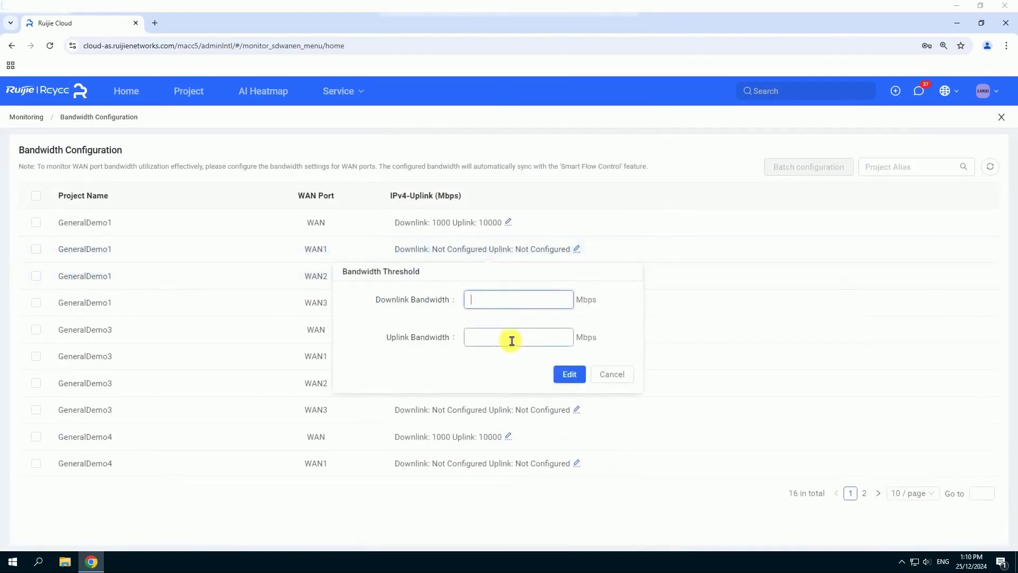
pyautogui.click(612, 374)
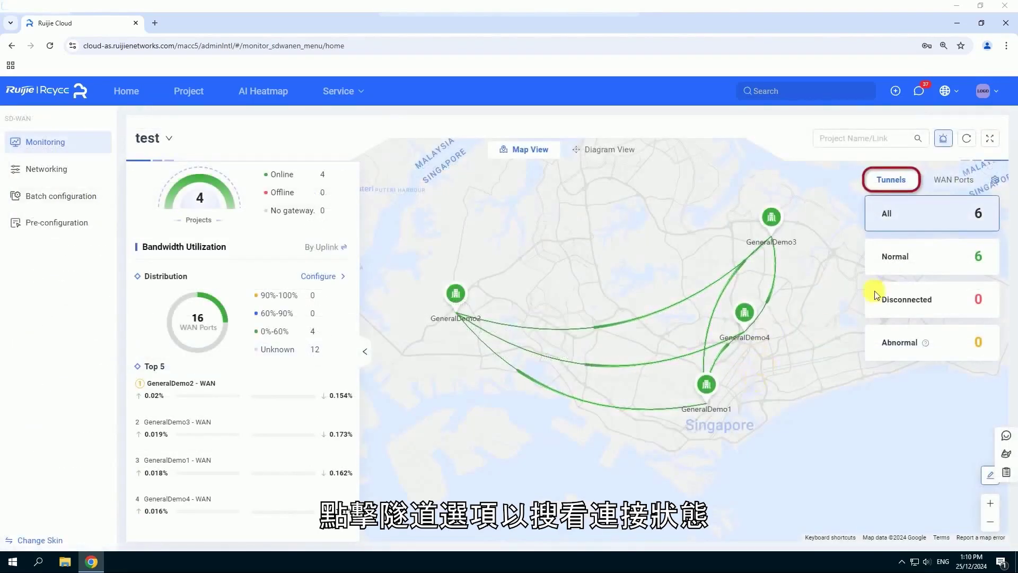
# Examine the link details of the normal tunnel between GeneralDemo1 and GeneralDemo4, including connectivity, packet loss and latency.
pyautogui.click(892, 260)
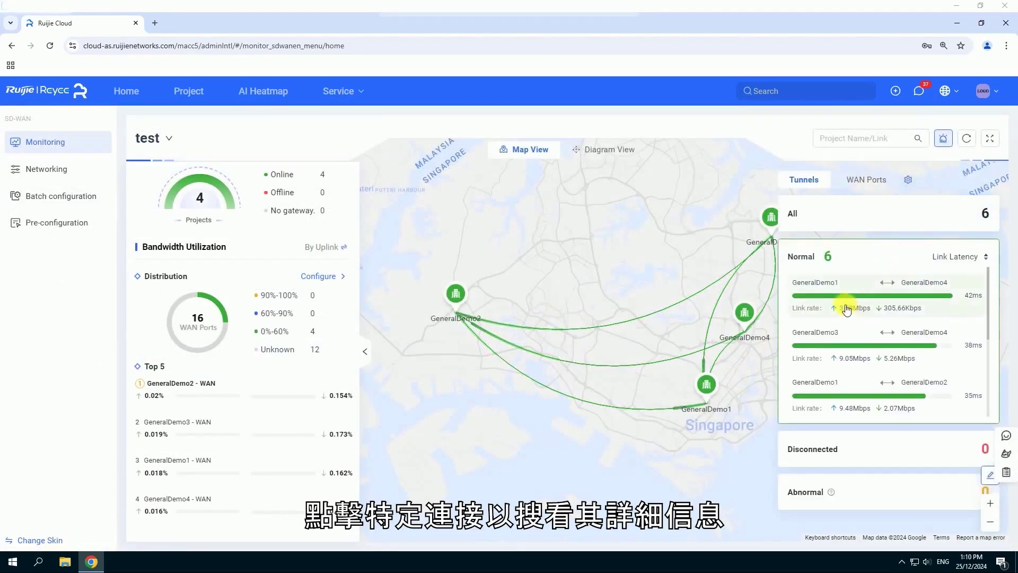
pyautogui.click(898, 312)
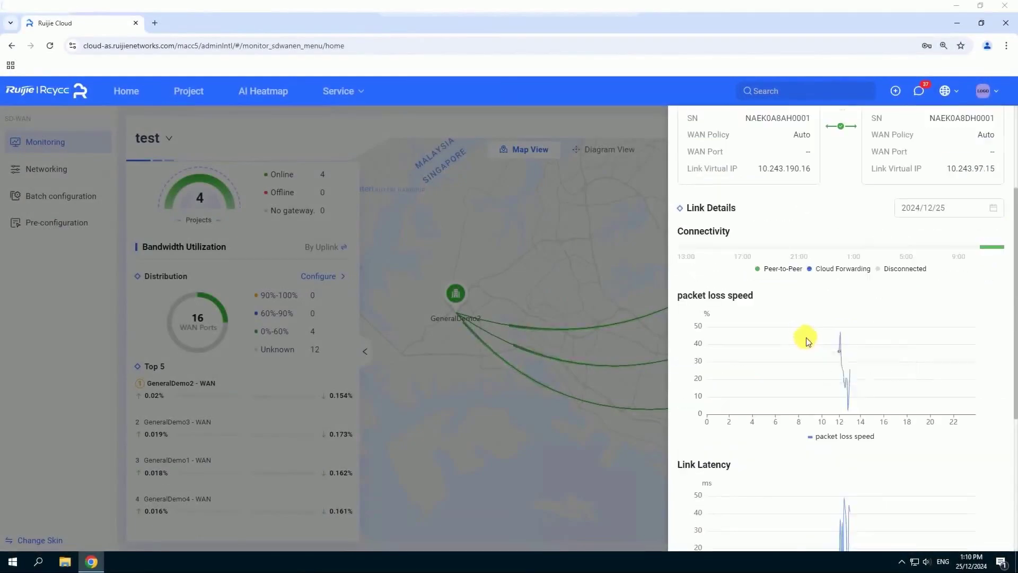
pyautogui.scroll(-5, 828, 350)
pyautogui.scroll(8, 843, 360)
pyautogui.click(991, 123)
# Examine the normal WAN ports and the bandwidth utilization, speed and link probe details of GeneralDemo4's WAN port.
pyautogui.click(898, 274)
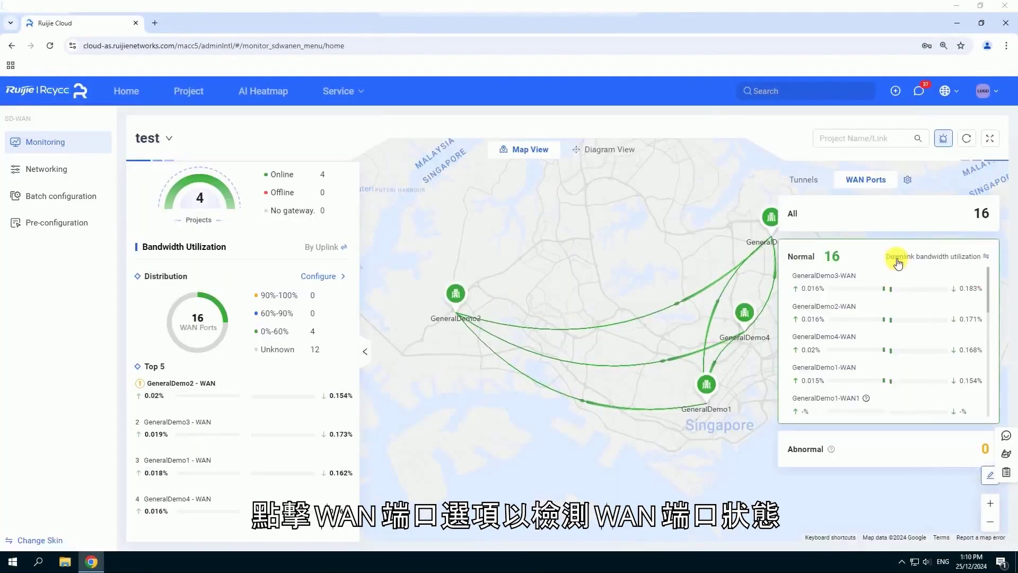
pyautogui.click(826, 341)
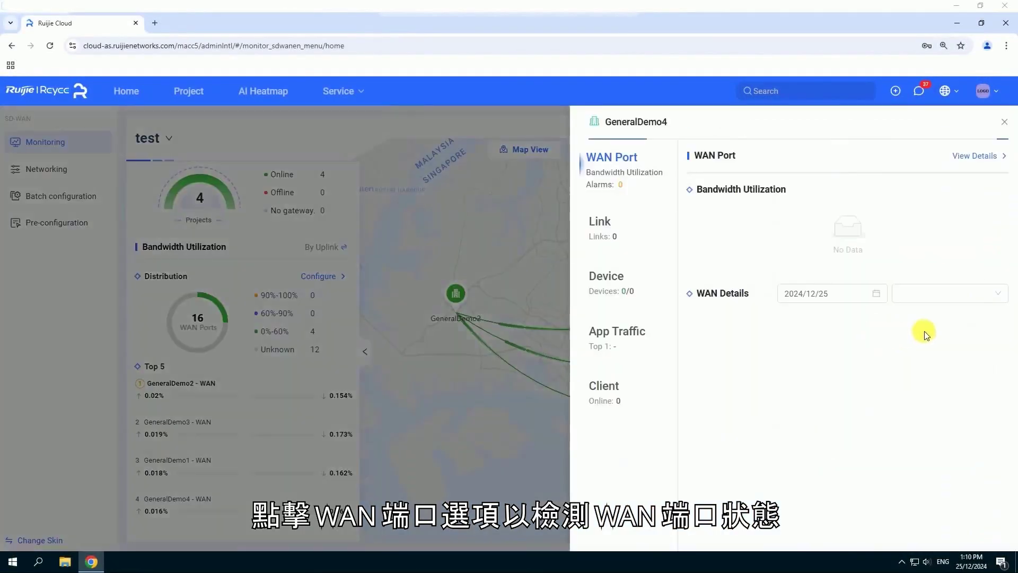
pyautogui.scroll(-8, 793, 340)
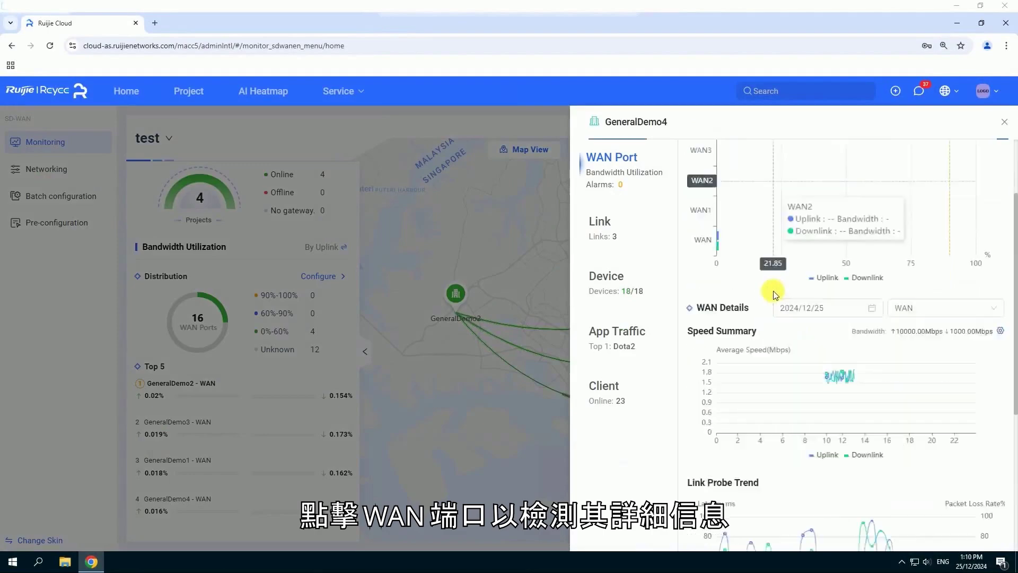
pyautogui.scroll(10, 801, 318)
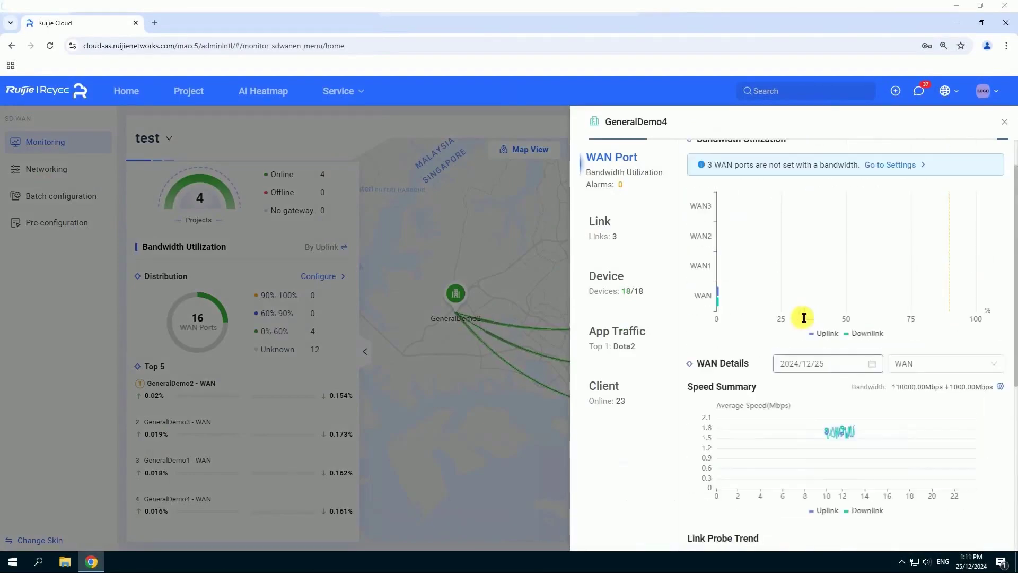
pyautogui.click(1005, 122)
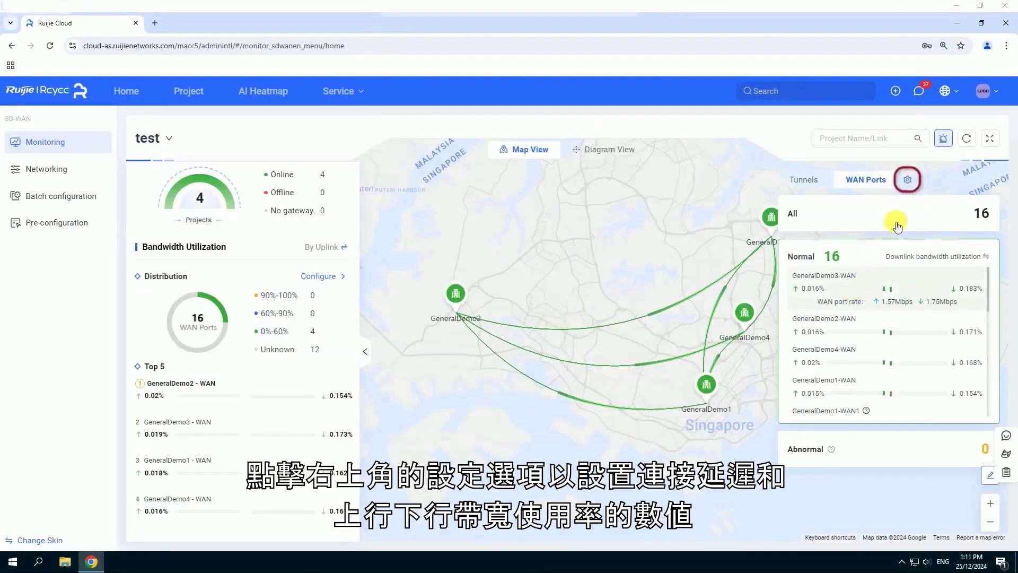
# Apply abnormal thresholds of 120 ms for link latency and 90% for WAN port bandwidth utilization.
pyautogui.click(908, 180)
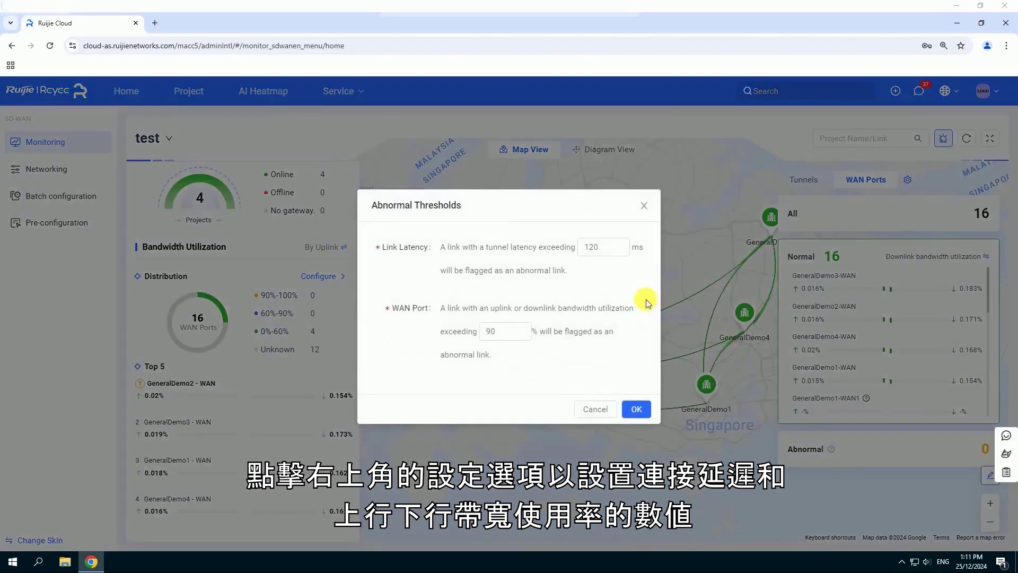
pyautogui.click(635, 412)
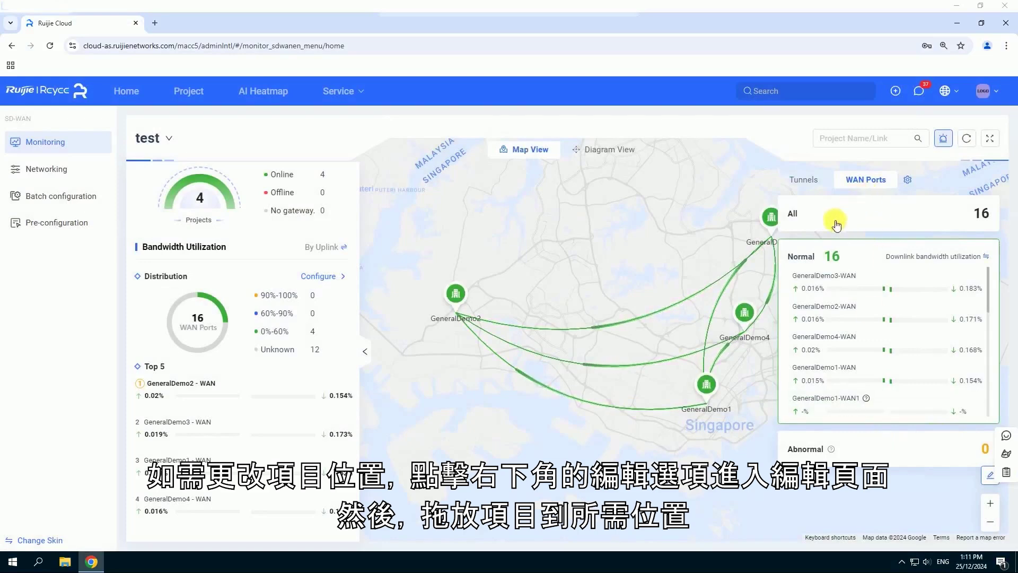
# Edit the project locations and move GeneralDemo4 slightly northwest on the map.
pyautogui.click(989, 480)
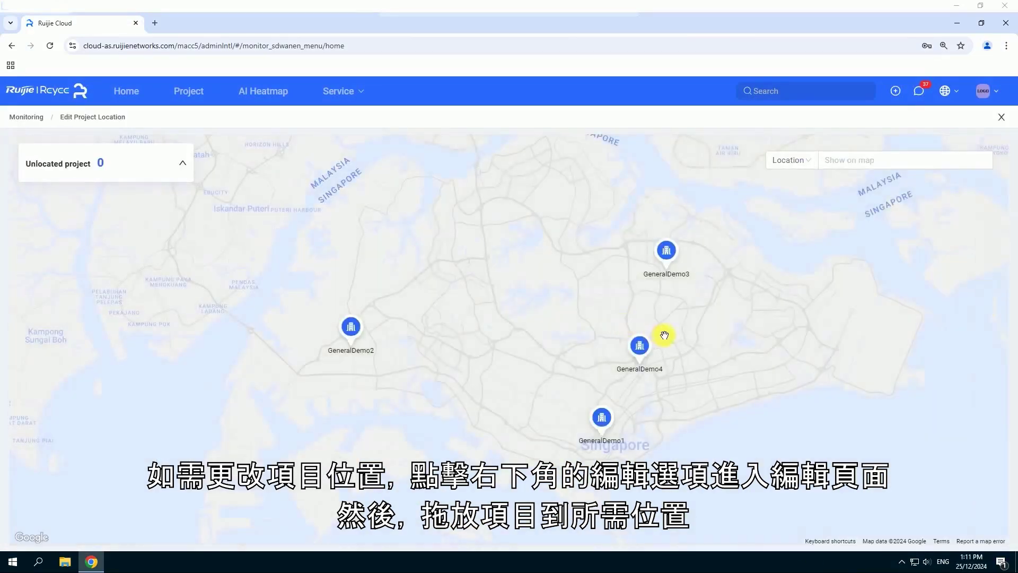
pyautogui.moveTo(638, 347)
pyautogui.mouseDown()
pyautogui.moveTo(652, 339)
pyautogui.moveTo(632, 338)
pyautogui.mouseUp()
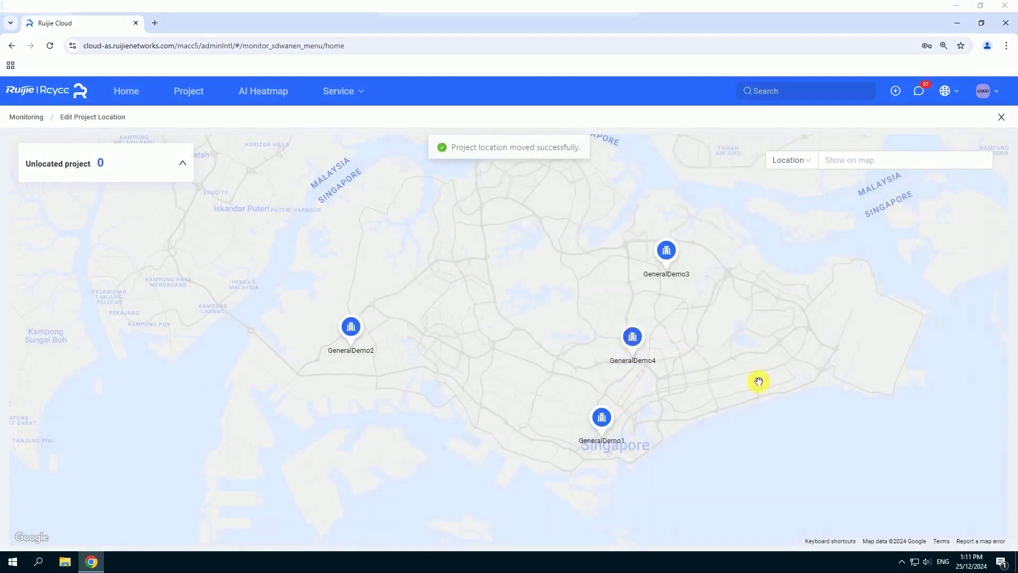